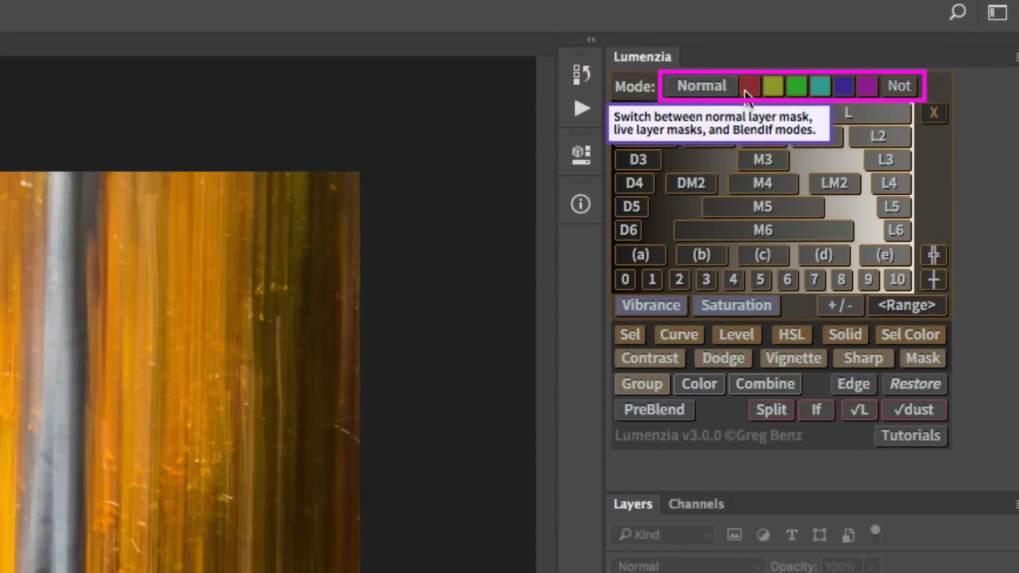
Try Lumenzia's red, yellow, green and cyan colour modes in turn, leaving blue selected.
{"action": "left_click", "coordinate": [749, 87]}
{"action": "left_click", "coordinate": [773, 88]}
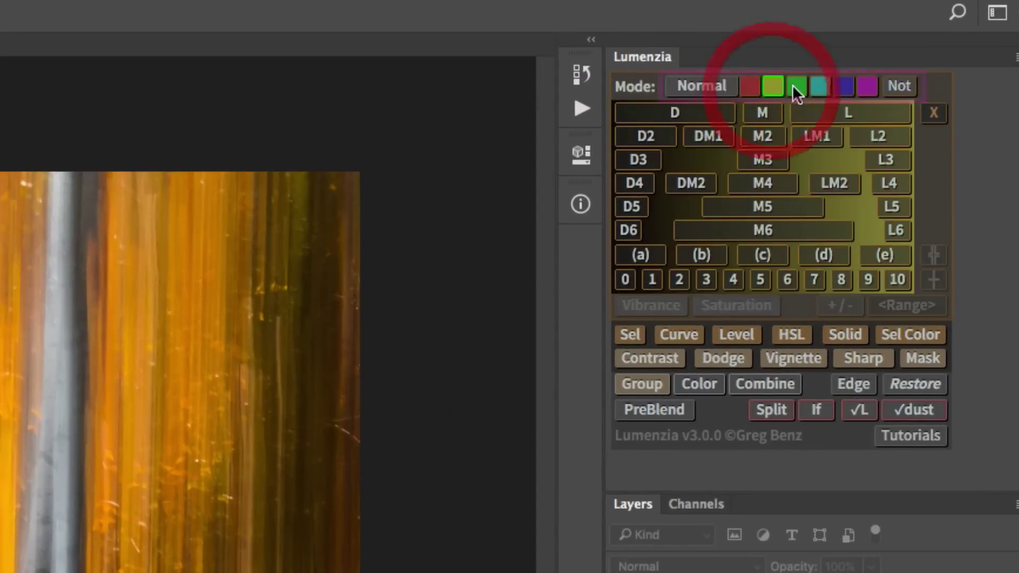
{"action": "left_click", "coordinate": [797, 86]}
{"action": "left_click", "coordinate": [820, 85]}
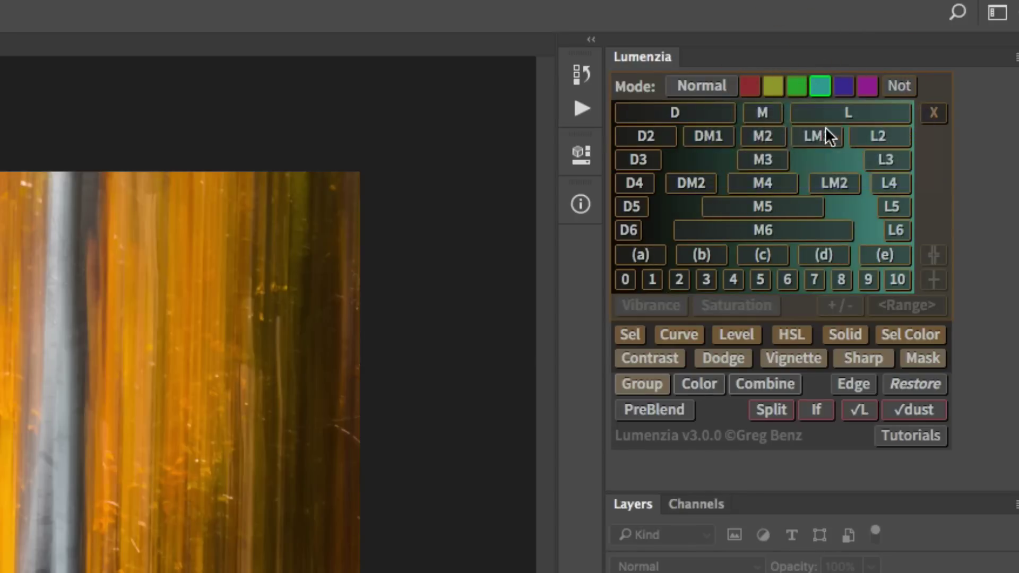
{"action": "left_click", "coordinate": [844, 88]}
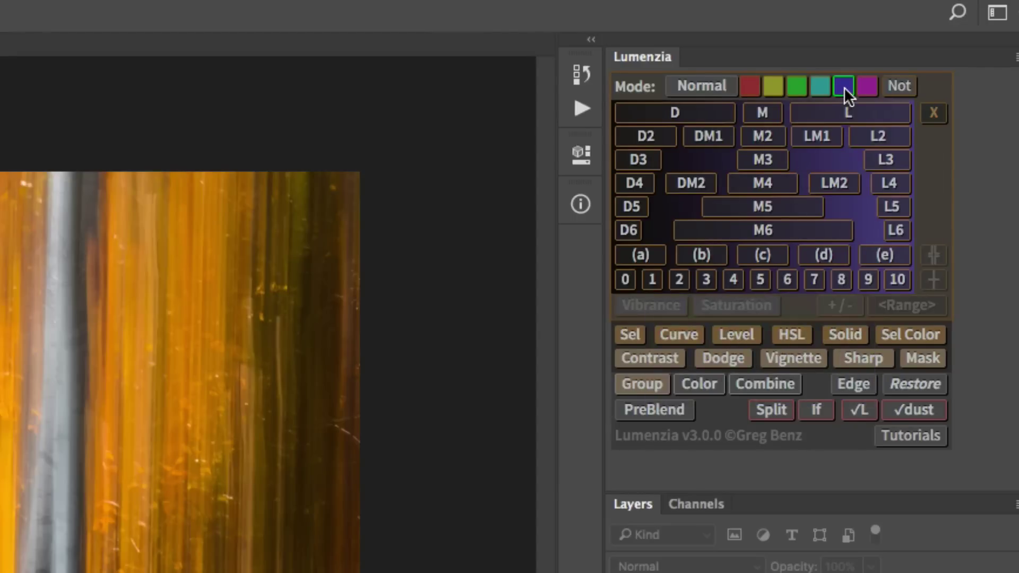
{"action": "left_click", "coordinate": [844, 86]}
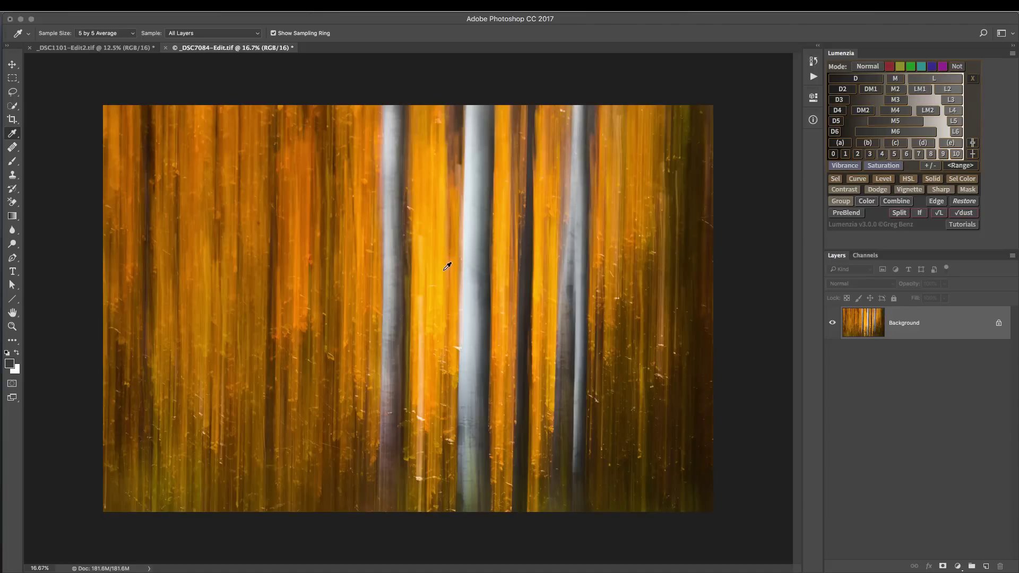
{"action": "left_click", "coordinate": [945, 81]}
{"action": "left_click", "coordinate": [947, 89]}
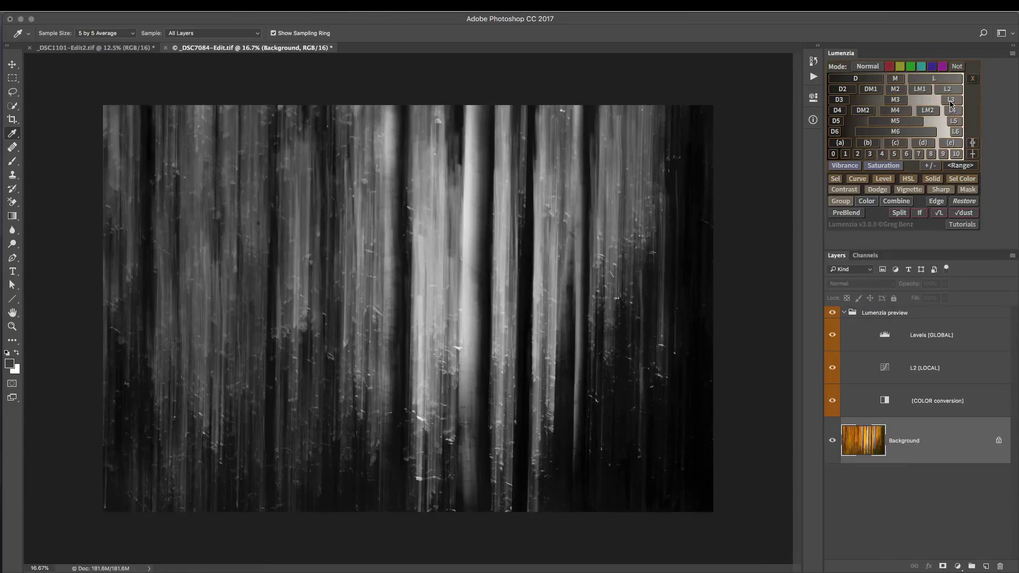
{"action": "left_click", "coordinate": [951, 101]}
{"action": "left_click", "coordinate": [952, 110]}
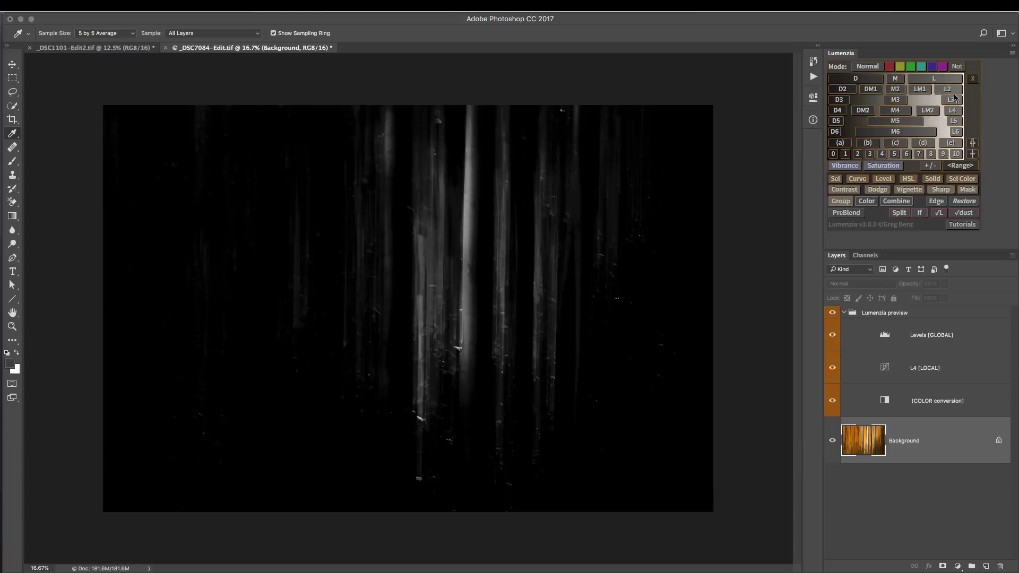
{"action": "left_click", "coordinate": [950, 90]}
{"action": "left_click", "coordinate": [948, 79]}
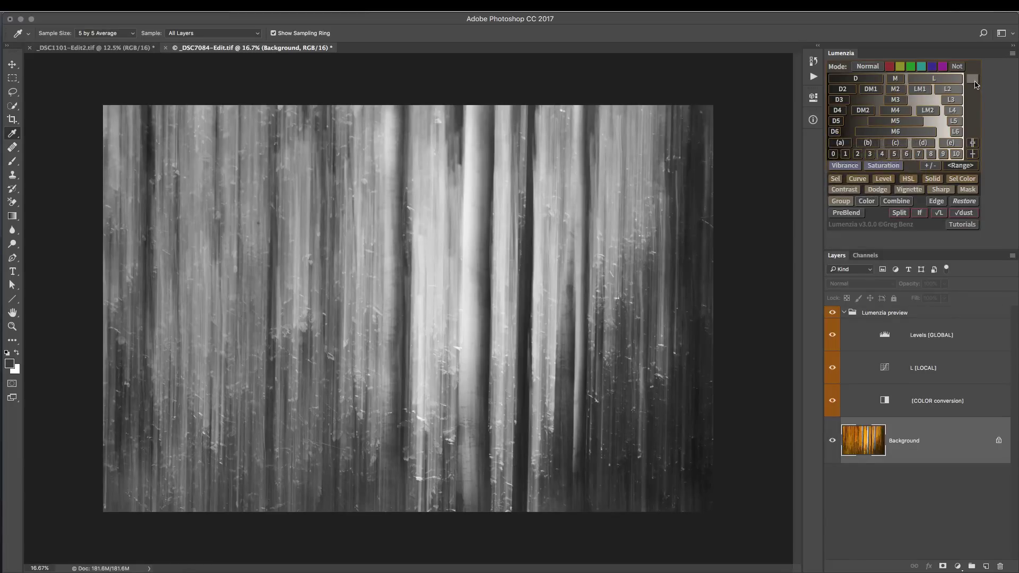
{"action": "left_click", "coordinate": [973, 80]}
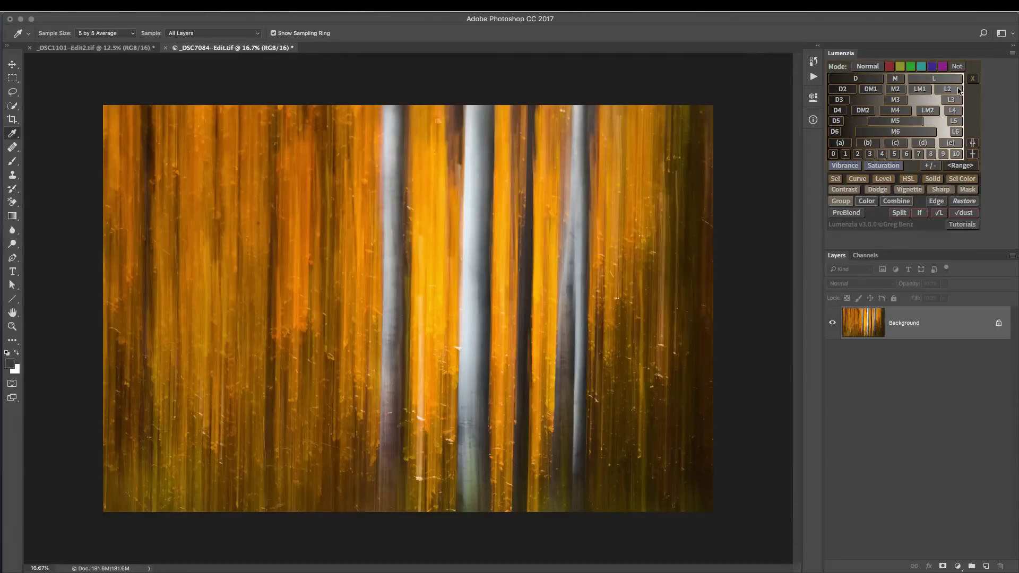
Preview a yellow-mode L mask, compare the narrower L3 and L4 levels, then settle back on L.
{"action": "left_click", "coordinate": [900, 67]}
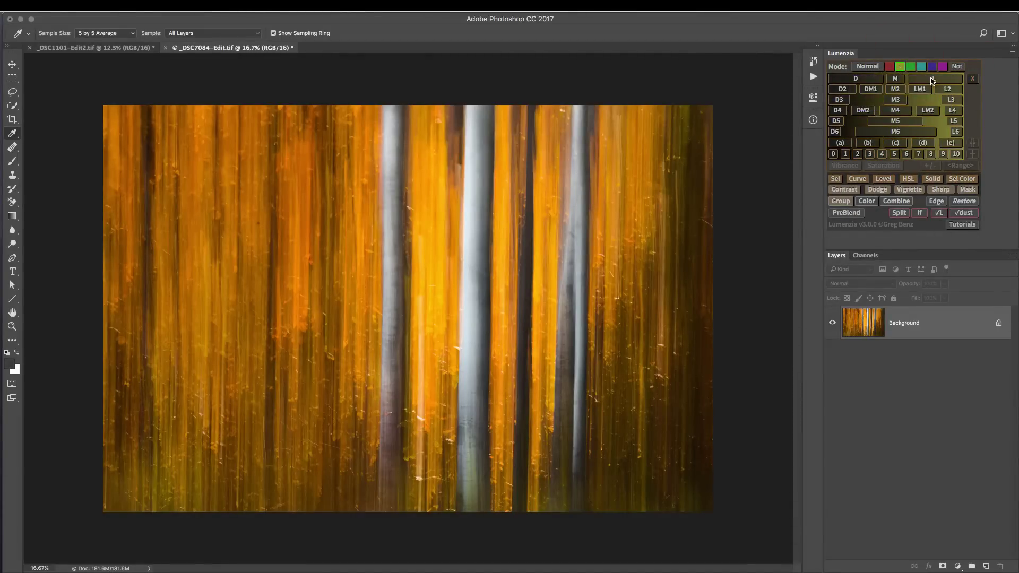
{"action": "left_click", "coordinate": [933, 80]}
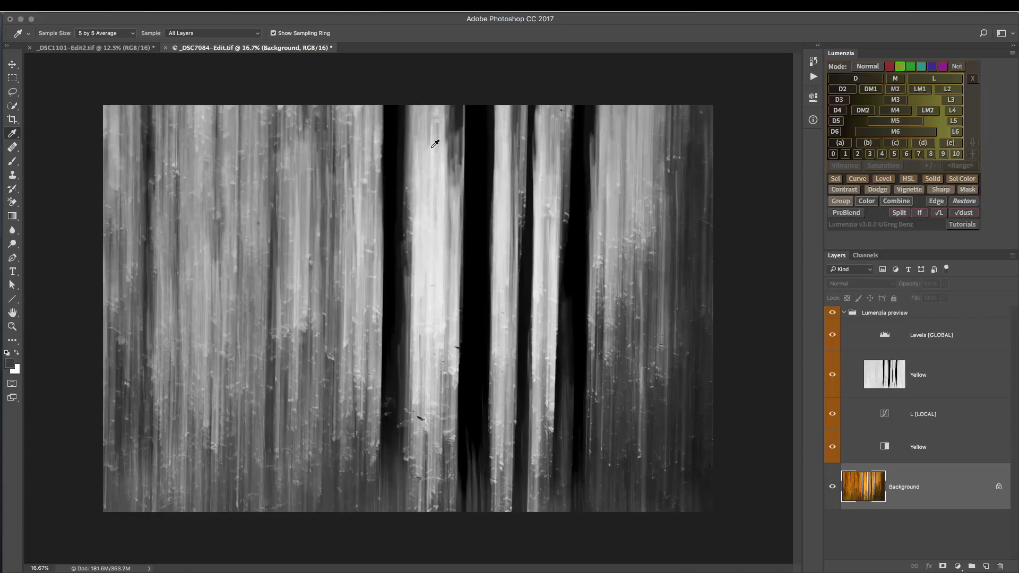
{"action": "left_click", "coordinate": [951, 100]}
{"action": "left_click", "coordinate": [953, 111]}
{"action": "left_click", "coordinate": [950, 100]}
{"action": "left_click", "coordinate": [947, 89]}
{"action": "left_click", "coordinate": [944, 80]}
Create the L Yellow Level Levels layer, inspect its yellow mask alone, and open its Levels properties.
{"action": "left_click", "coordinate": [890, 182]}
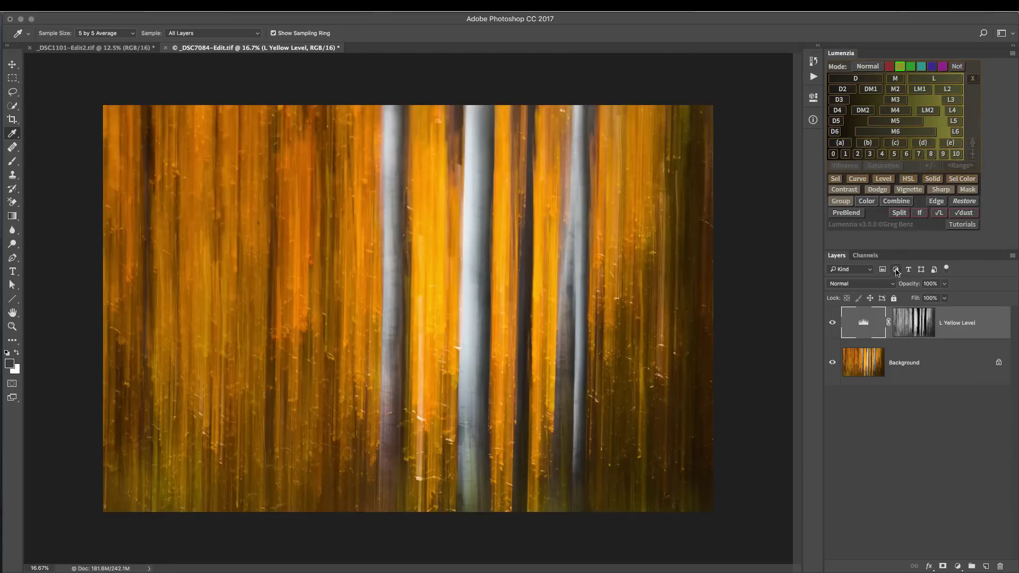
{"action": "key", "text": "alt"}
{"action": "left_click", "coordinate": [905, 332], "text": "alt"}
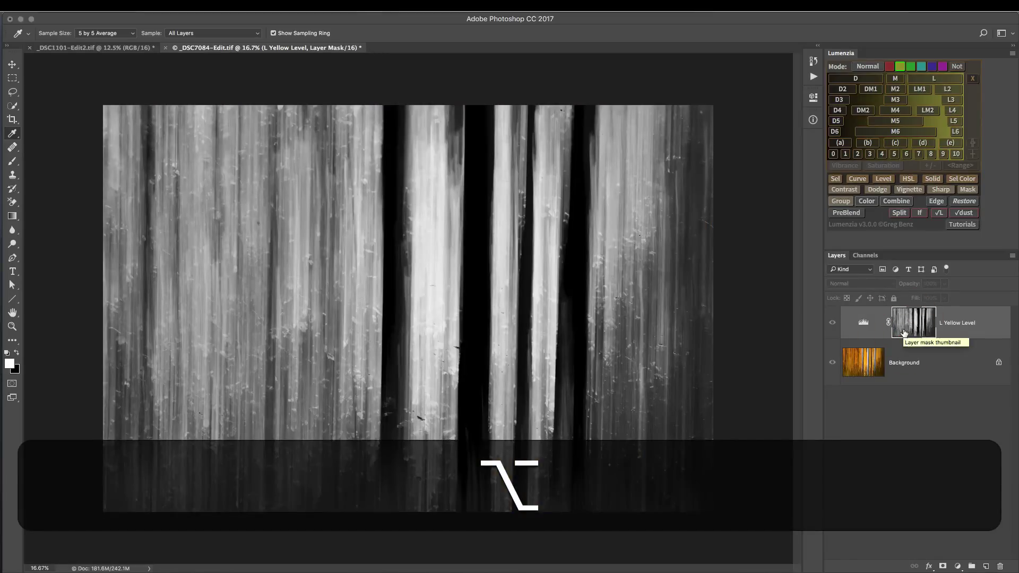
{"action": "left_click", "coordinate": [905, 332], "text": "alt"}
{"action": "left_click", "coordinate": [862, 324]}
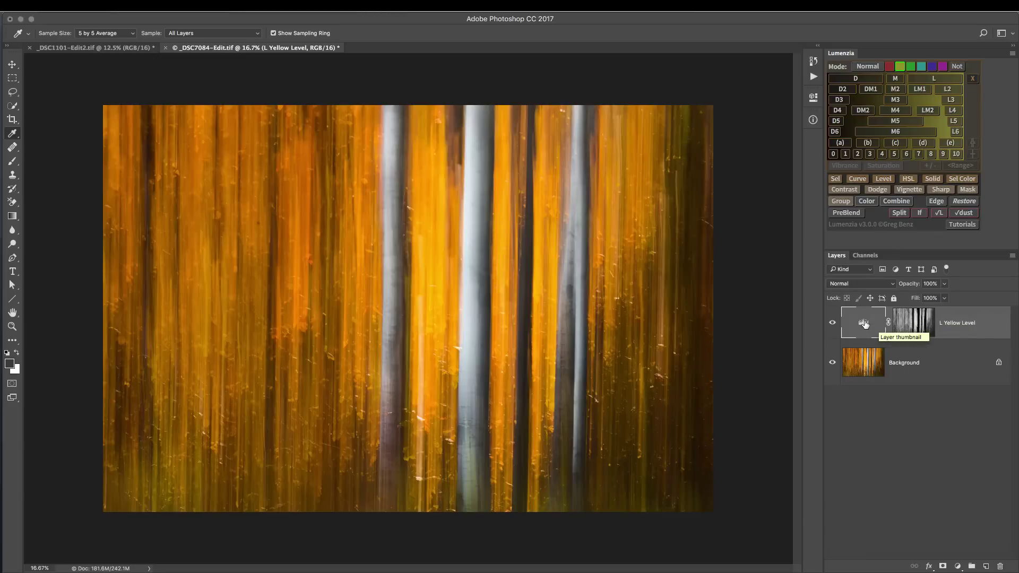
{"action": "double_click", "coordinate": [864, 324]}
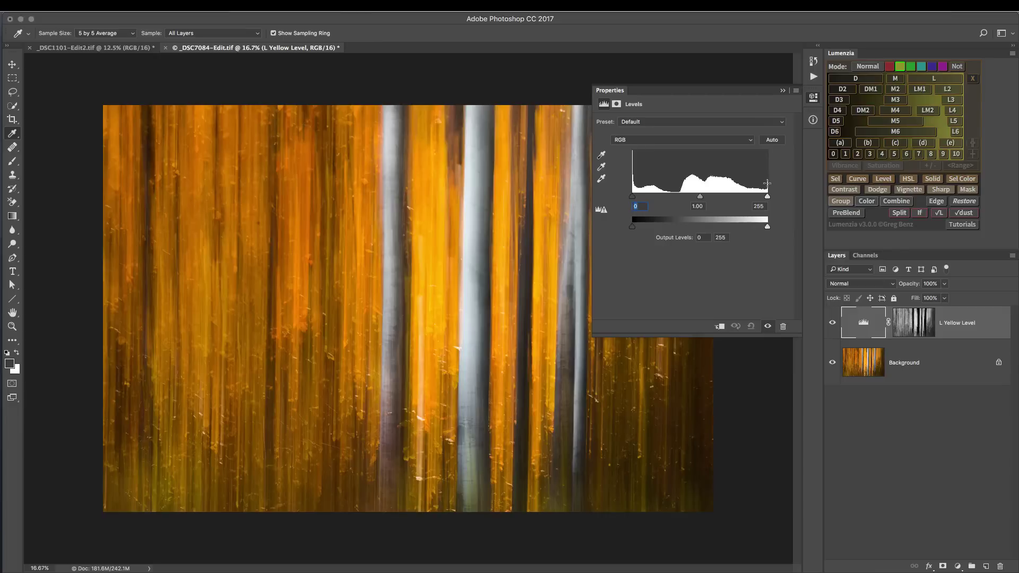
Set L Yellow Level's midtones to about 0.63 with Luminosity blend mode, then close Properties.
{"action": "left_click_drag", "start_coordinate": [699, 199], "coordinate": [717, 197]}
{"action": "left_click", "coordinate": [877, 285]}
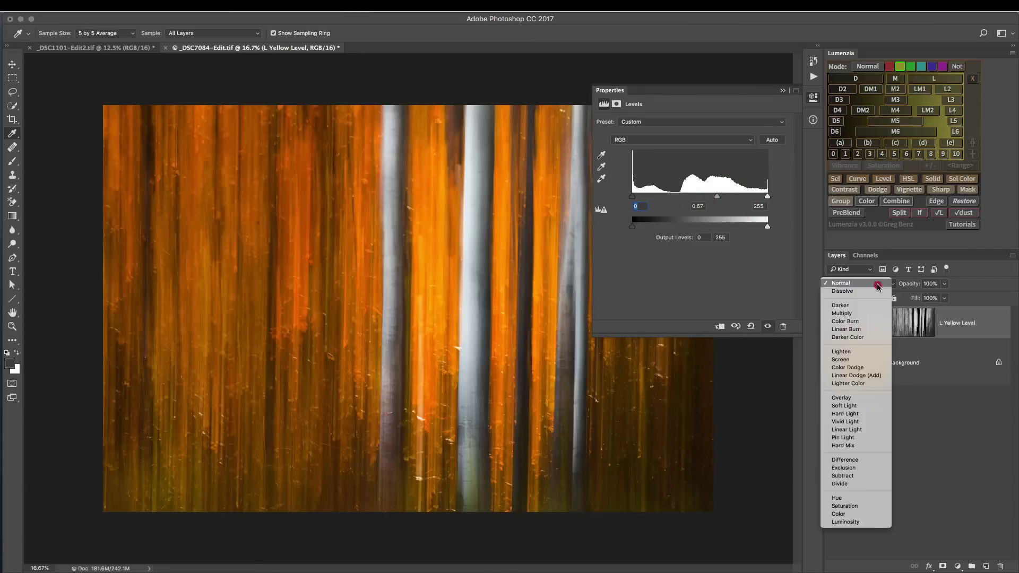
{"action": "left_click", "coordinate": [853, 522]}
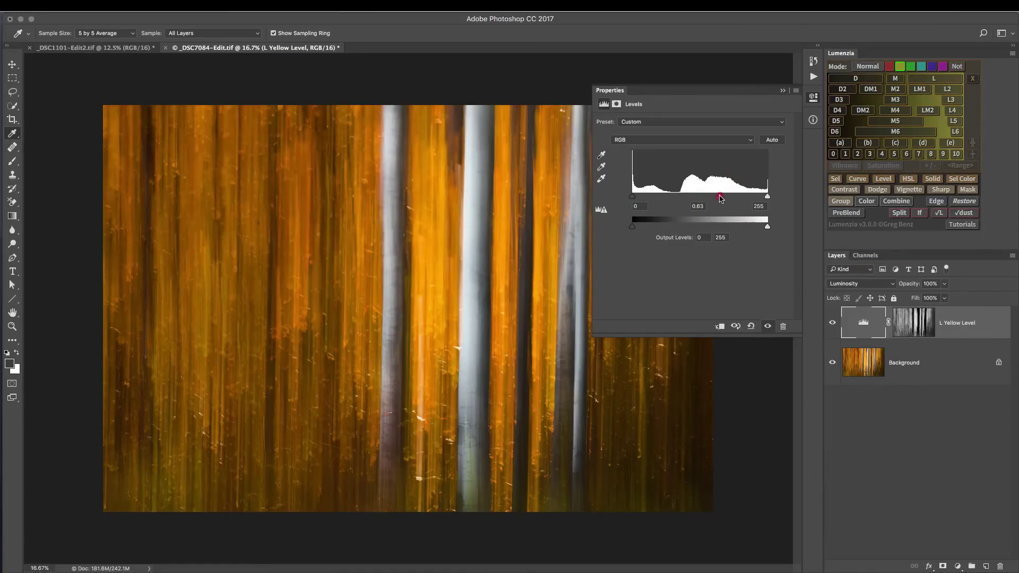
{"action": "left_click_drag", "start_coordinate": [720, 198], "coordinate": [719, 197]}
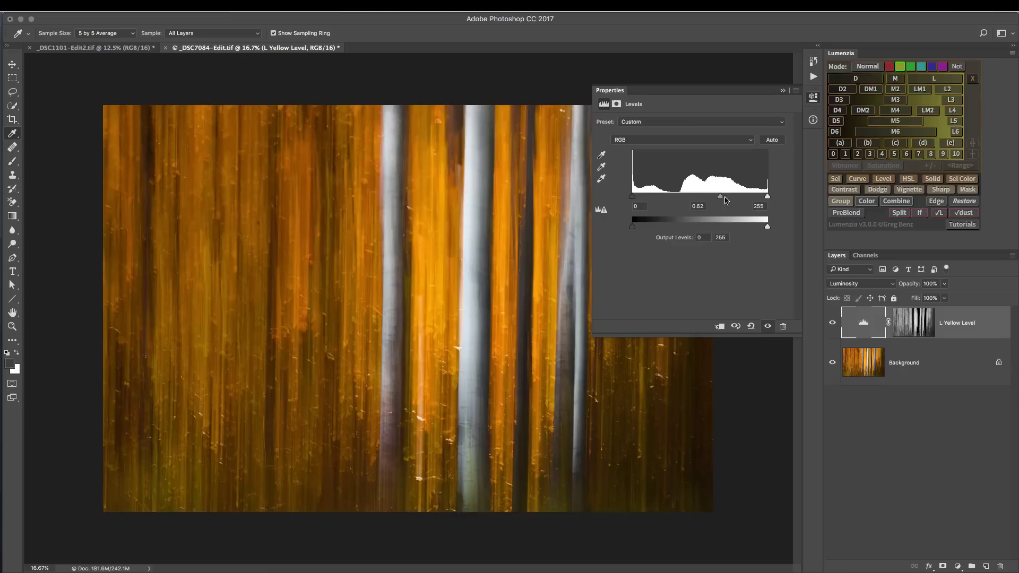
{"action": "left_click", "coordinate": [814, 97]}
Toggle L Yellow Level's visibility several times to compare before and after, ending visible.
{"action": "left_click", "coordinate": [832, 323]}
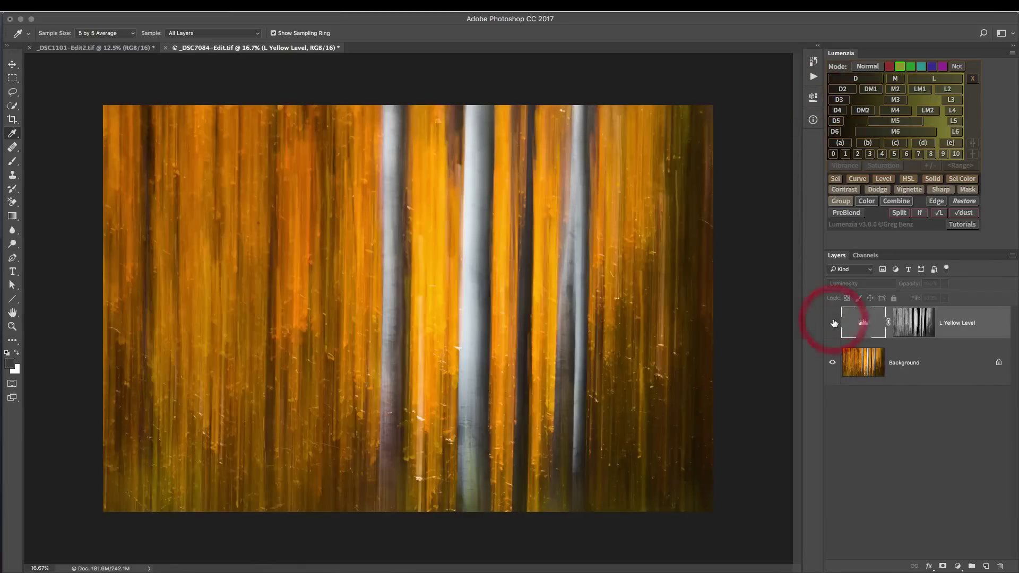
{"action": "left_click", "coordinate": [832, 322]}
{"action": "left_click", "coordinate": [832, 323]}
{"action": "left_click", "coordinate": [833, 323]}
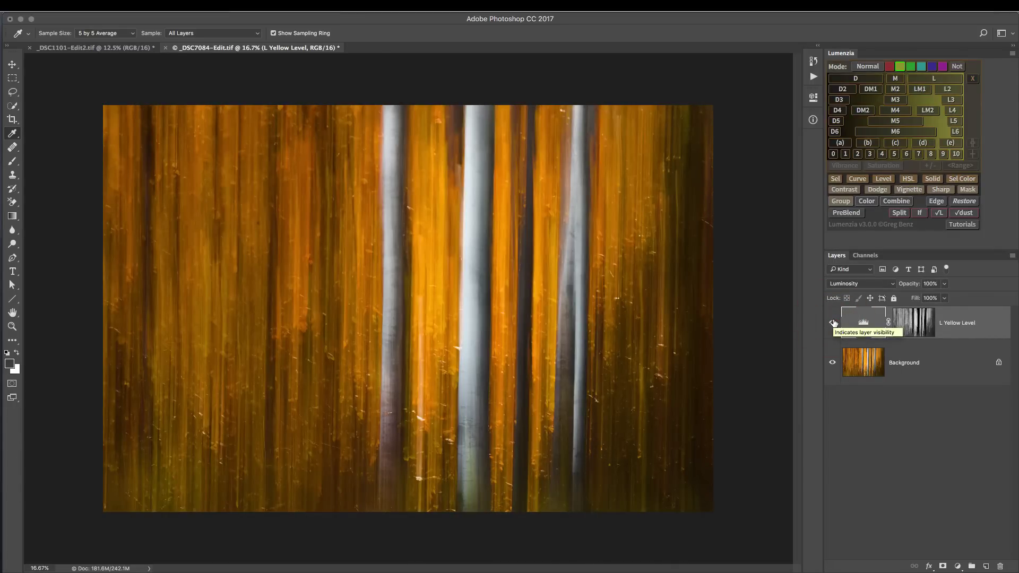
{"action": "left_click", "coordinate": [833, 322]}
{"action": "left_click", "coordinate": [833, 322]}
{"action": "left_click", "coordinate": [833, 323]}
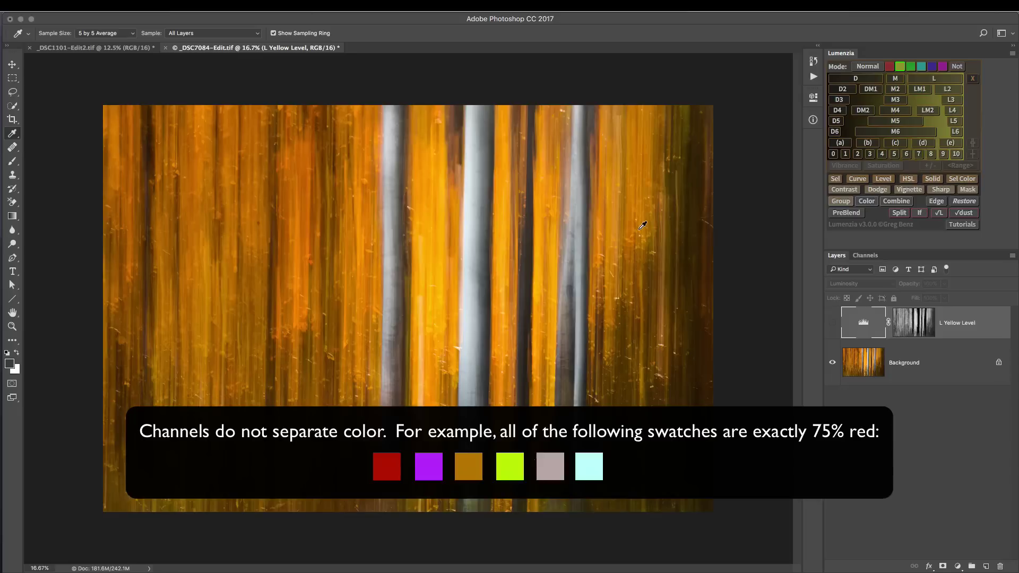
{"action": "left_click", "coordinate": [812, 121]}
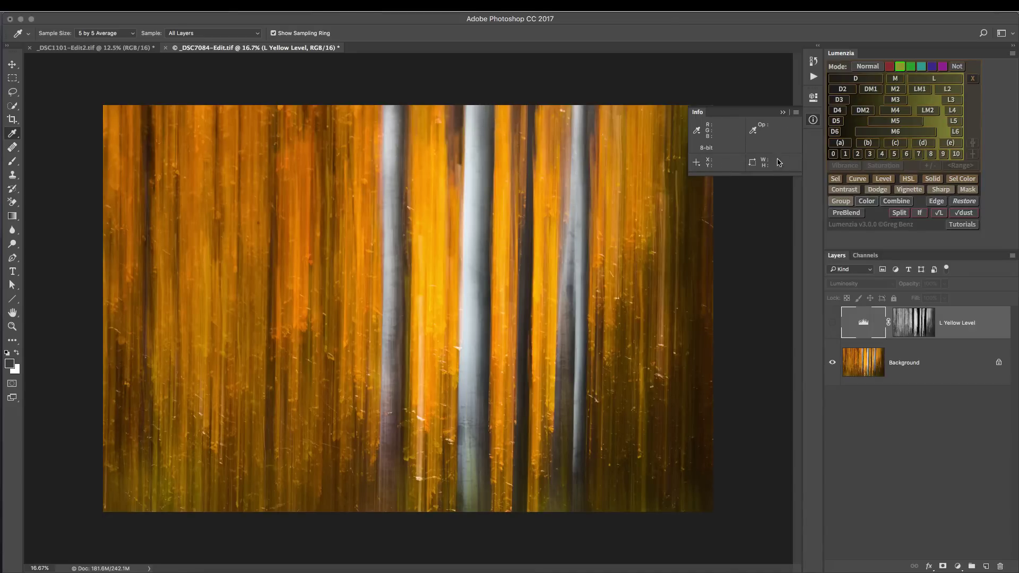
{"action": "left_click", "coordinate": [813, 120]}
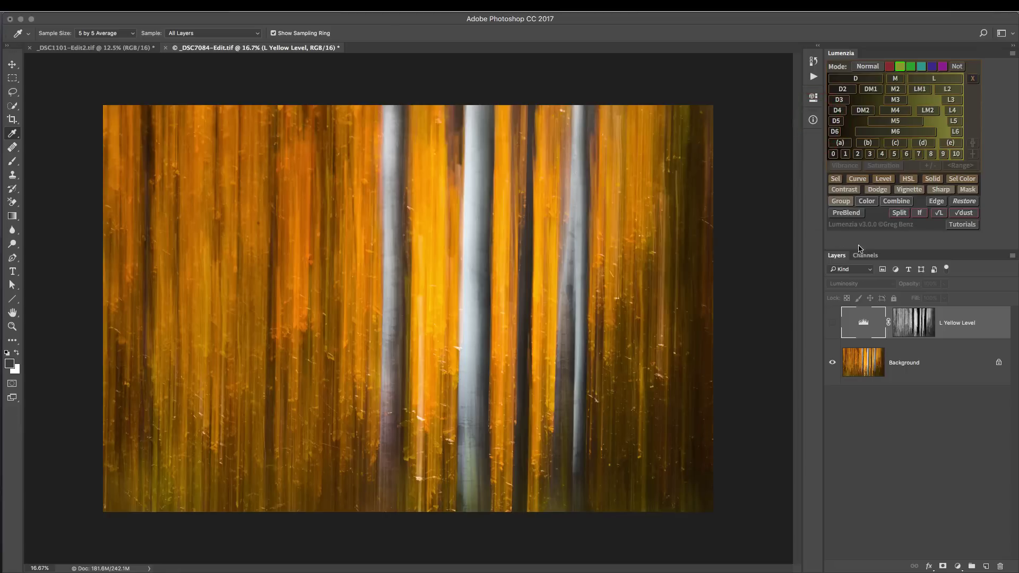
Select Background and view its Green and Blue channels individually in Channels, then return to RGB.
{"action": "left_click", "coordinate": [857, 370]}
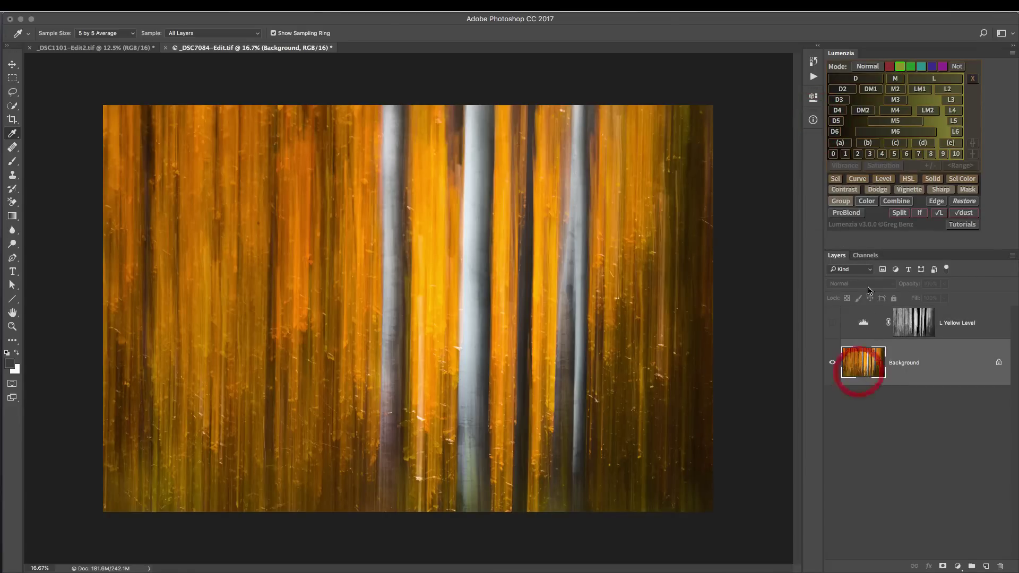
{"action": "left_click", "coordinate": [867, 256]}
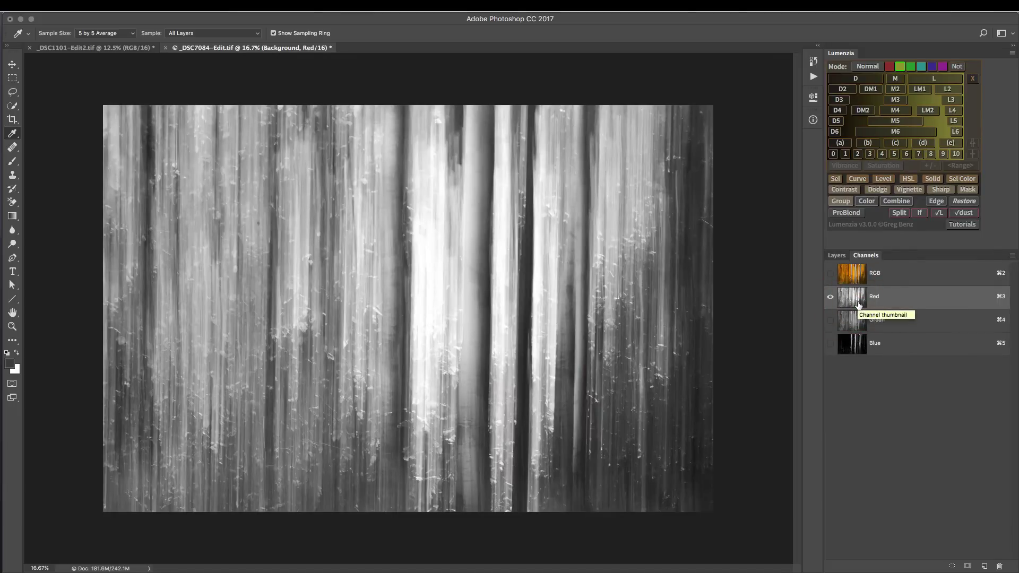
{"action": "left_click", "coordinate": [851, 326]}
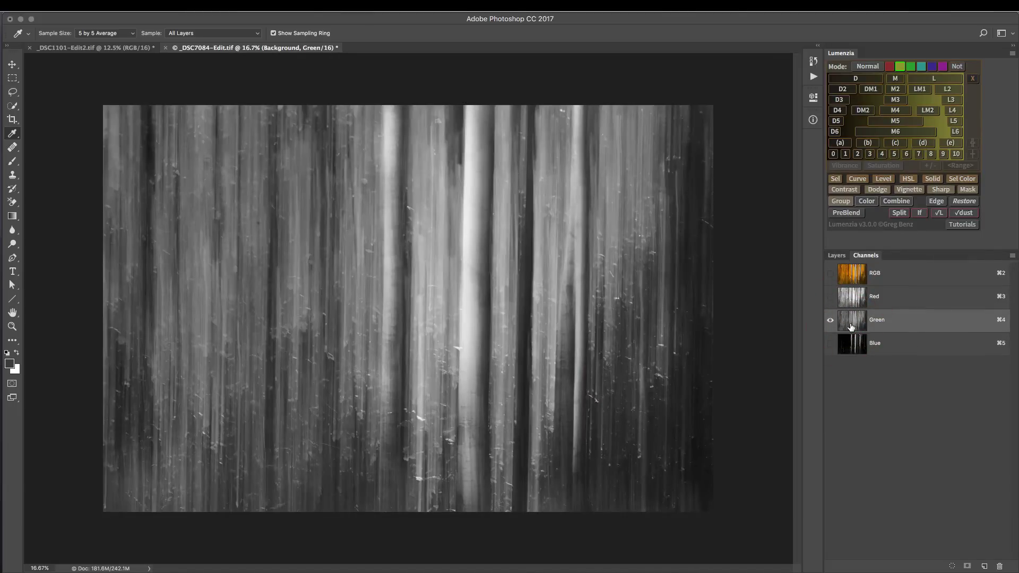
{"action": "left_click", "coordinate": [855, 347]}
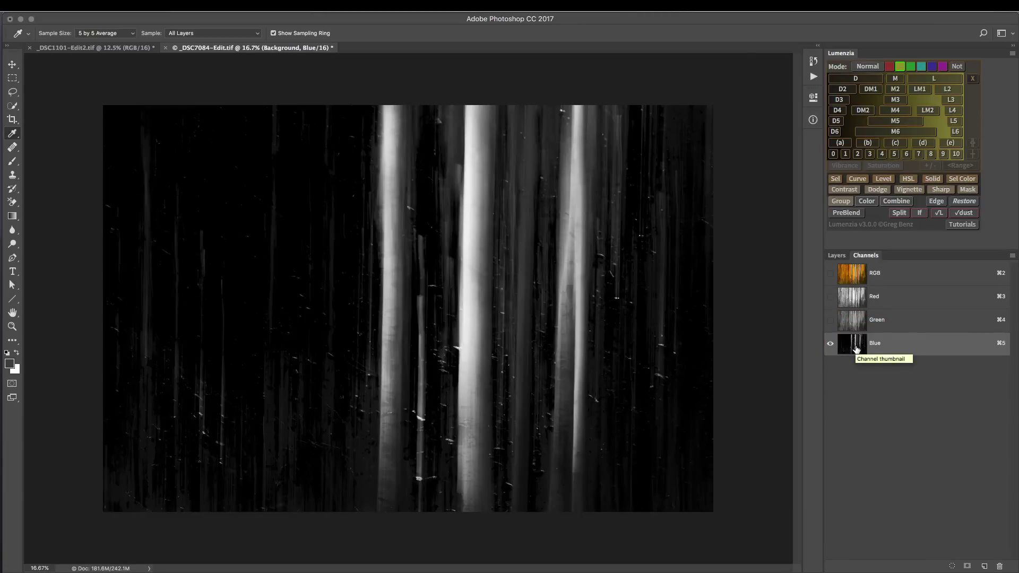
{"action": "left_click", "coordinate": [852, 275]}
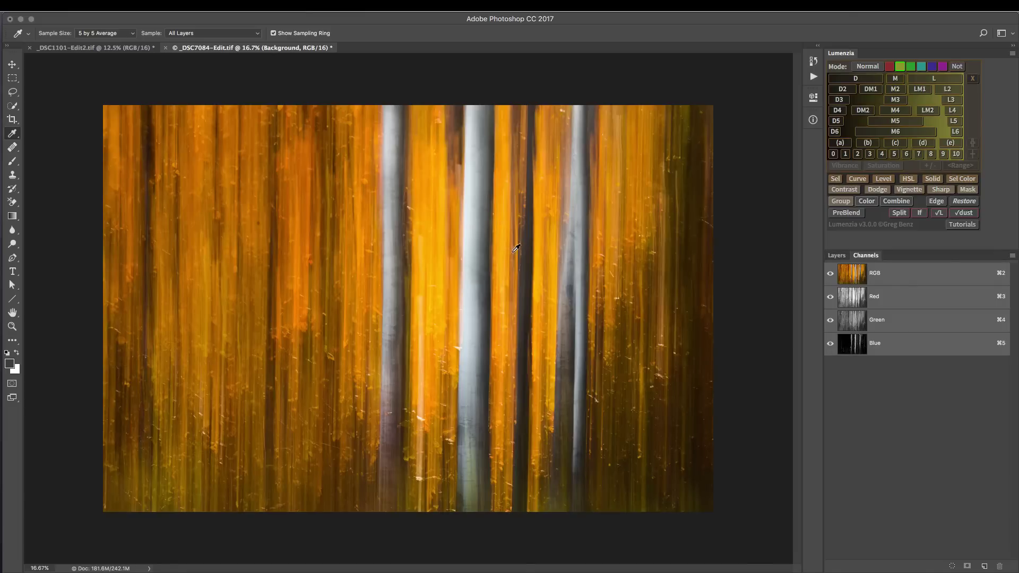
View the Blue channel alone, invert it with Cmd+I, then revert the inversion.
{"action": "left_click", "coordinate": [852, 344]}
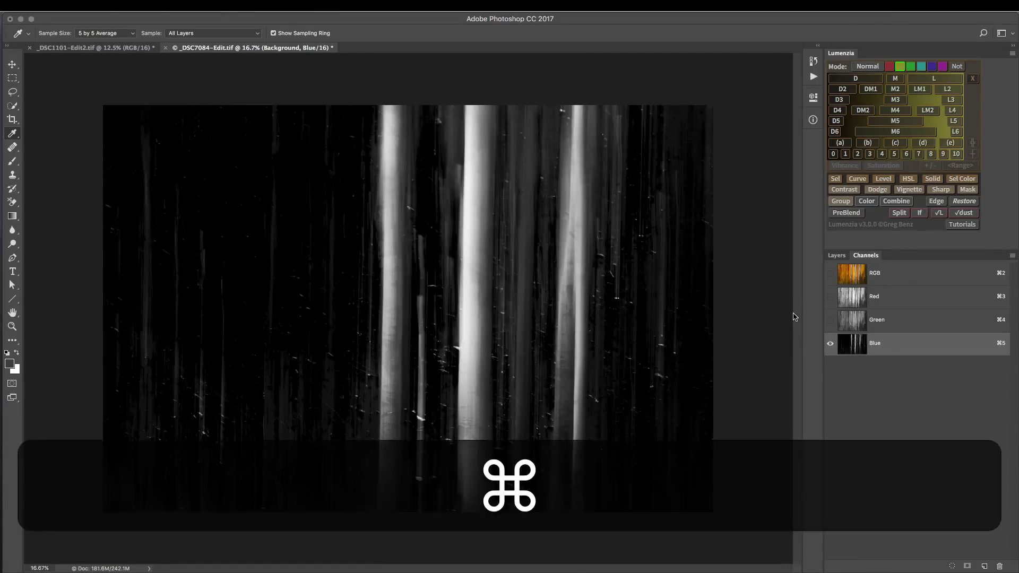
{"action": "key", "text": "super+i"}
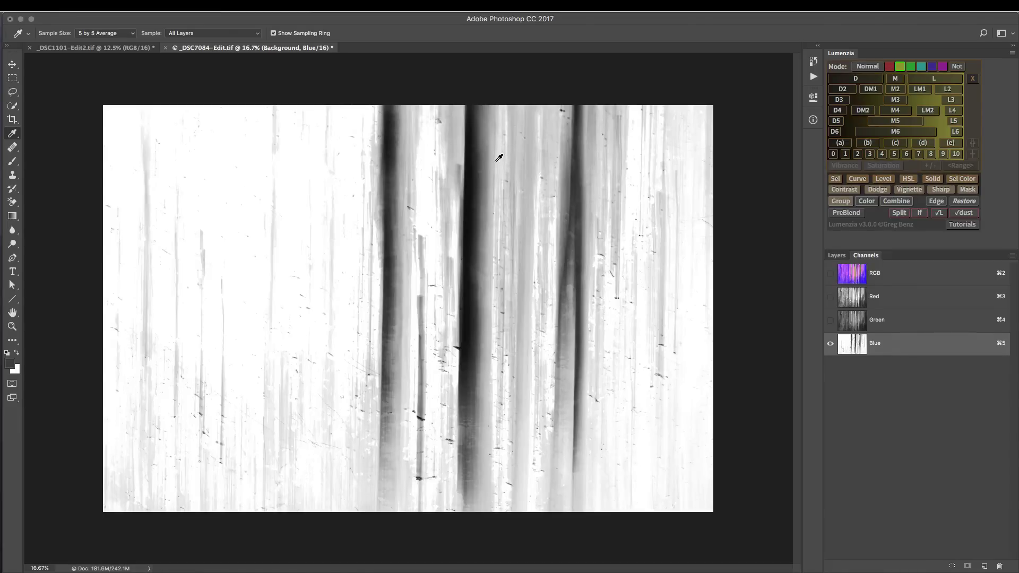
{"action": "key", "text": "super+i"}
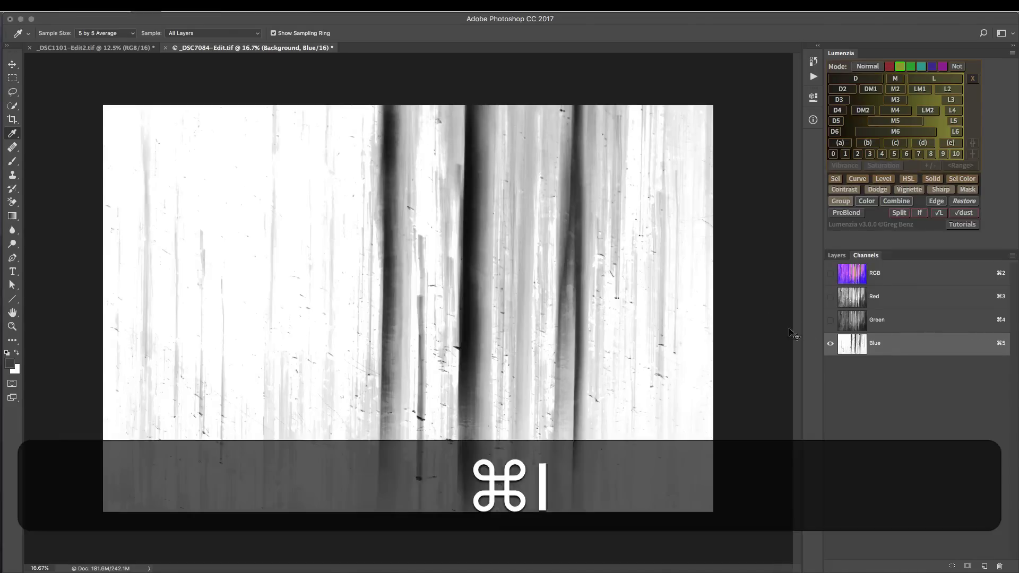
Return to the RGB composite, preview Lumenzia's L lights mask, then clear it from the Layers panel.
{"action": "left_click", "coordinate": [846, 272]}
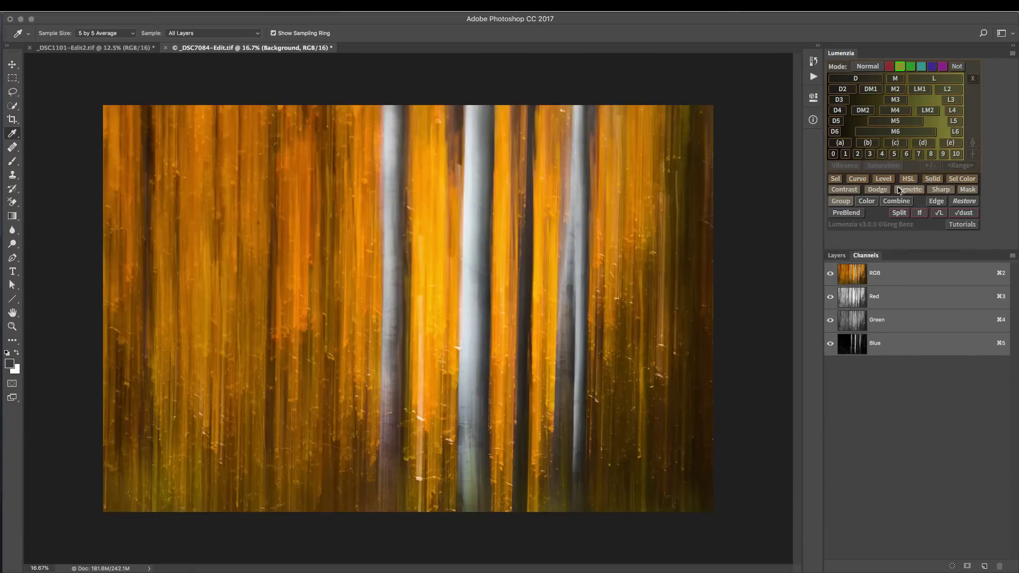
{"action": "left_click", "coordinate": [934, 80]}
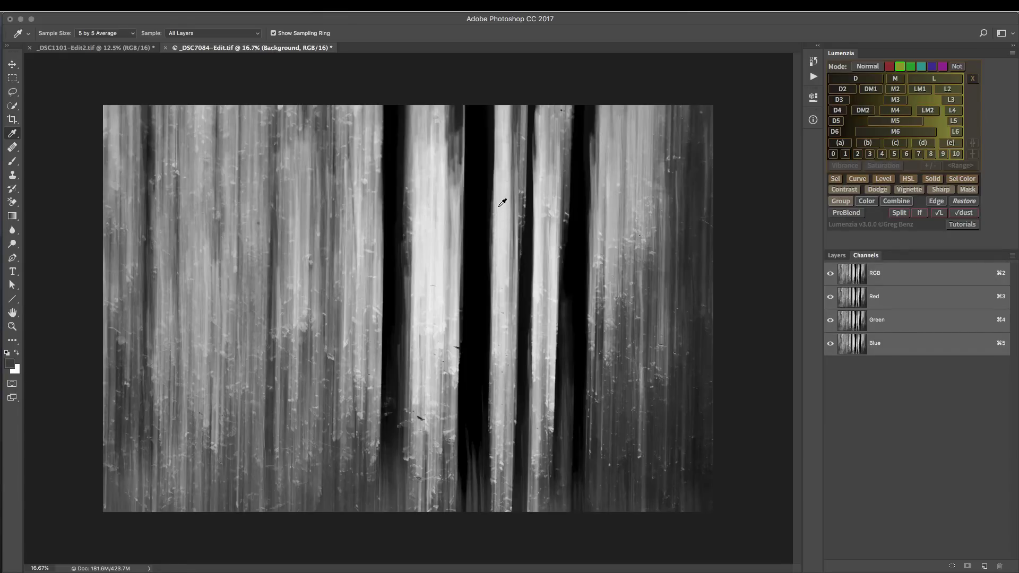
{"action": "left_click", "coordinate": [837, 257]}
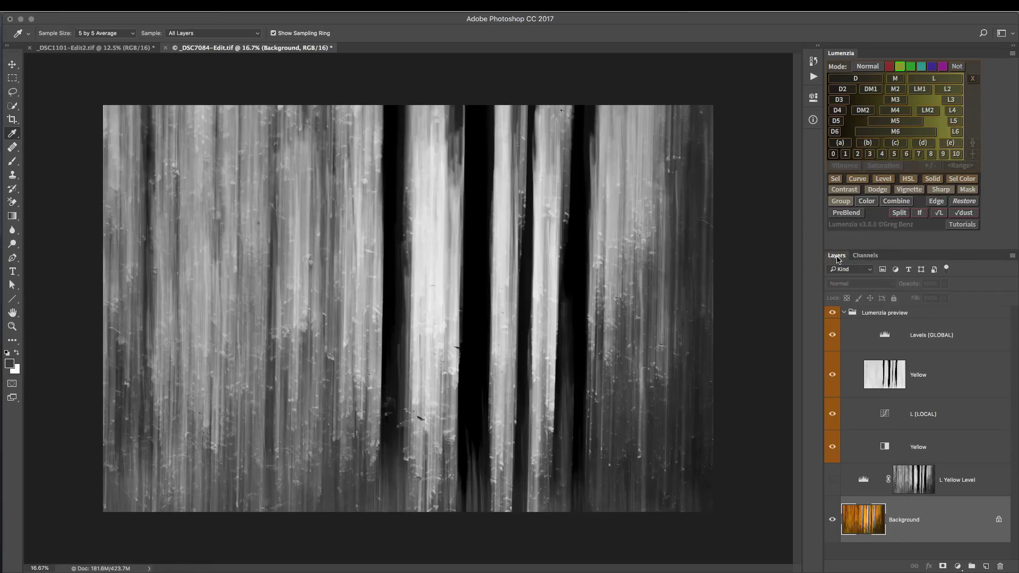
{"action": "left_click", "coordinate": [972, 78]}
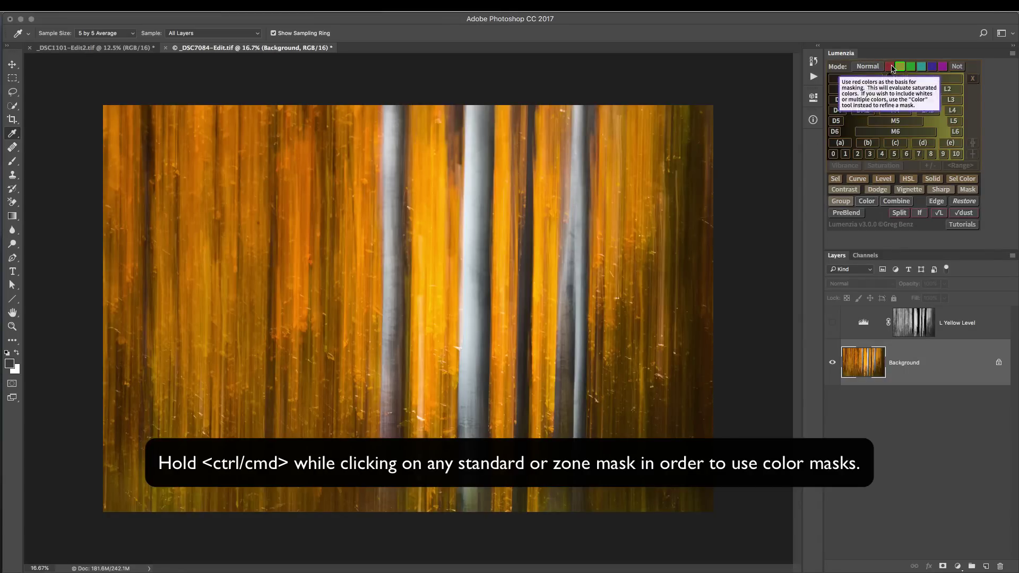
Build a yellow L2 Lumenzia mask preview using the Yellow Channel Mixer filter in Advanced Mask Options.
{"action": "left_click", "coordinate": [901, 66]}
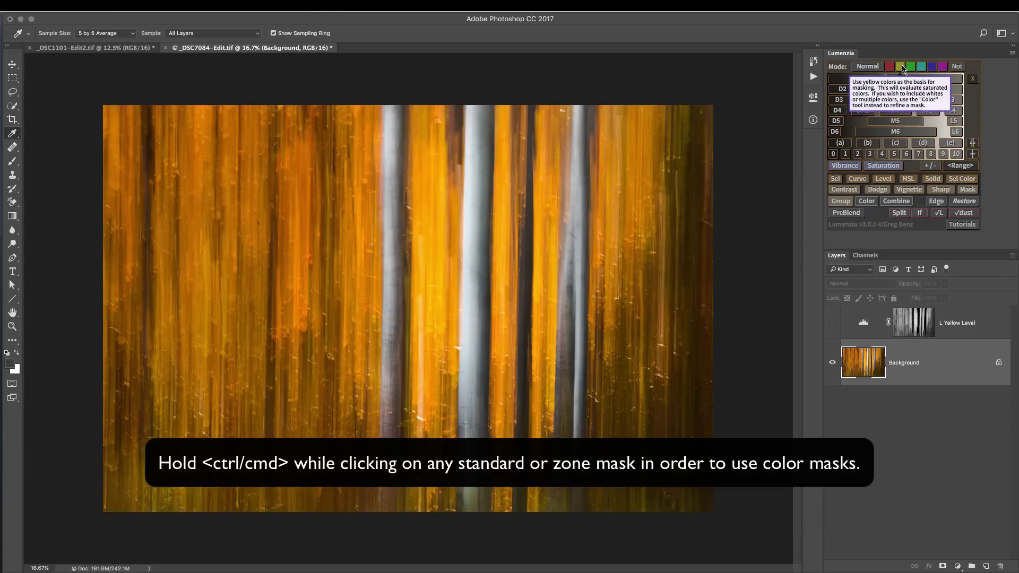
{"action": "left_click", "coordinate": [949, 91], "text": "super"}
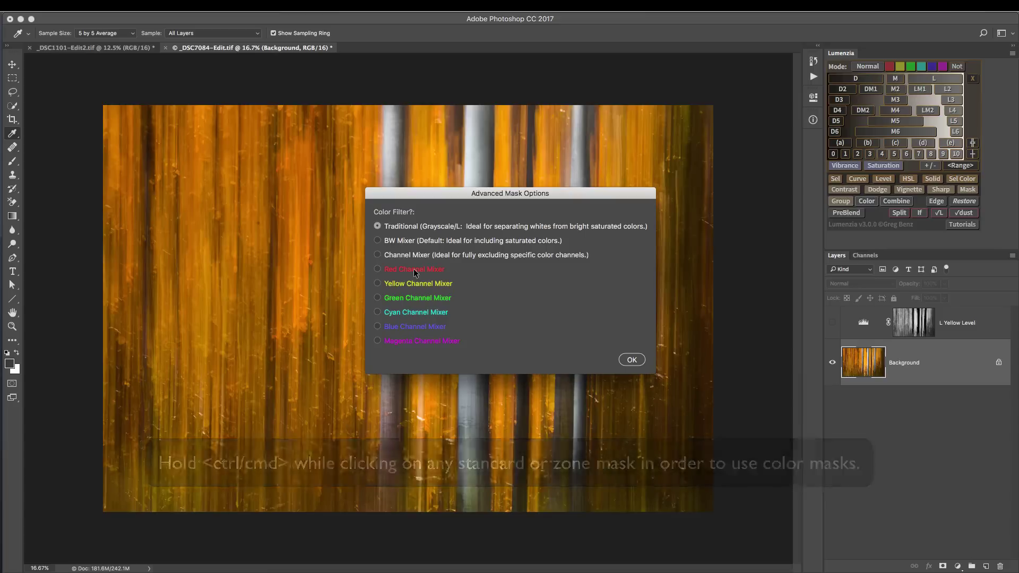
{"action": "left_click", "coordinate": [414, 283]}
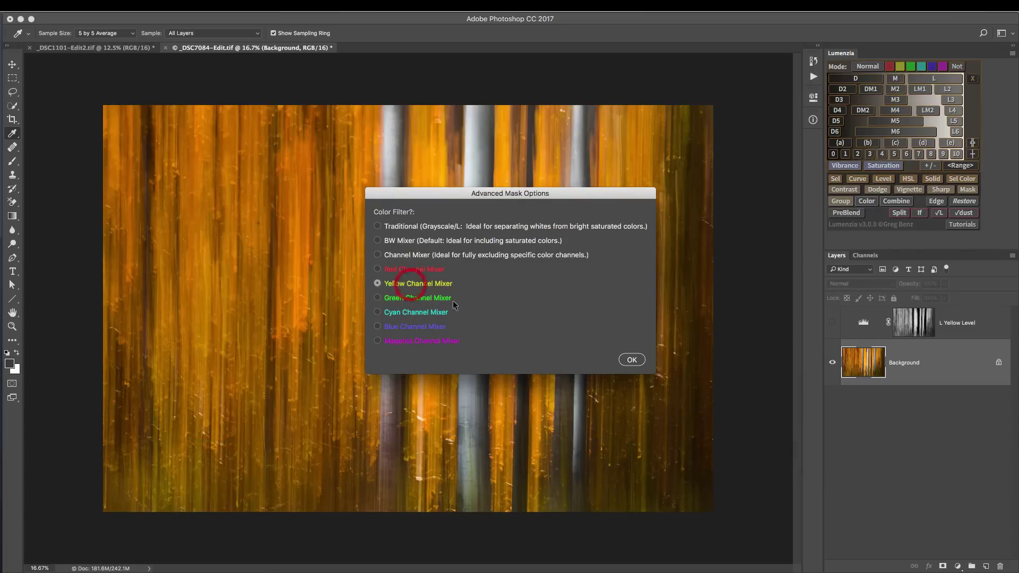
{"action": "left_click", "coordinate": [631, 360]}
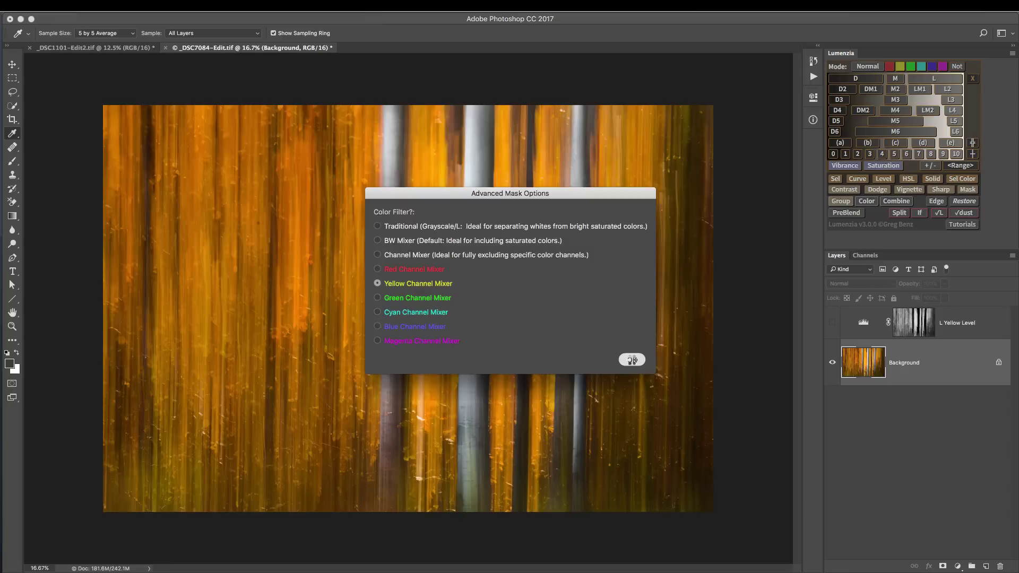